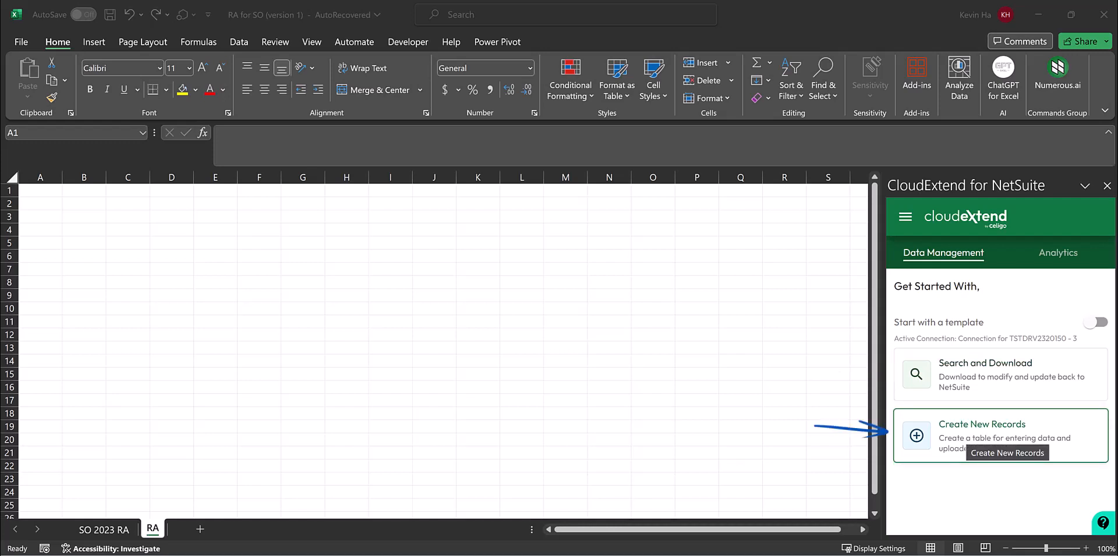
# Start creating new NetSuite records, search the record types for "Return" and choose Return Authorization
pyautogui.click(990, 436)
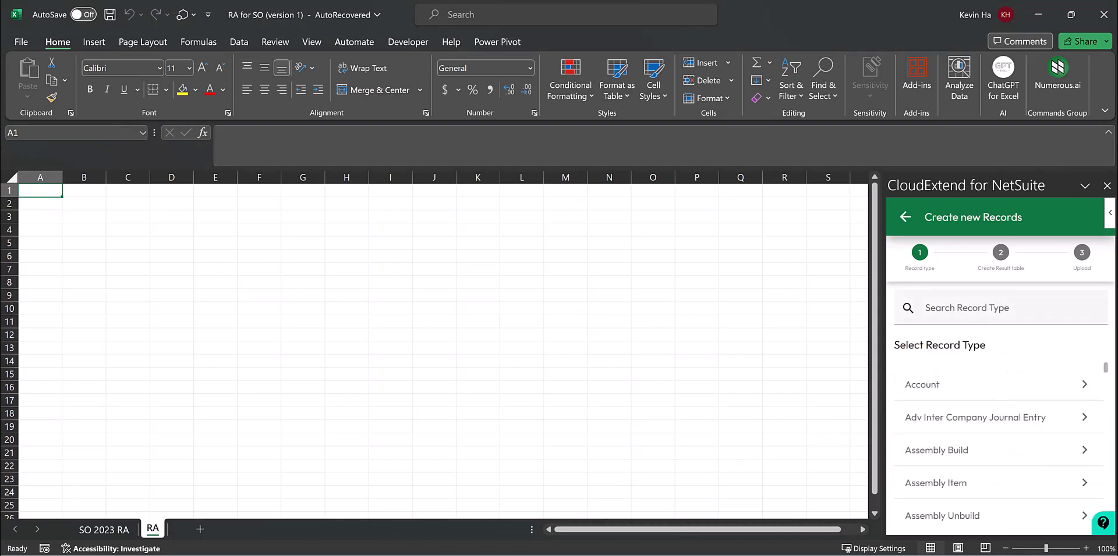
pyautogui.click(989, 308)
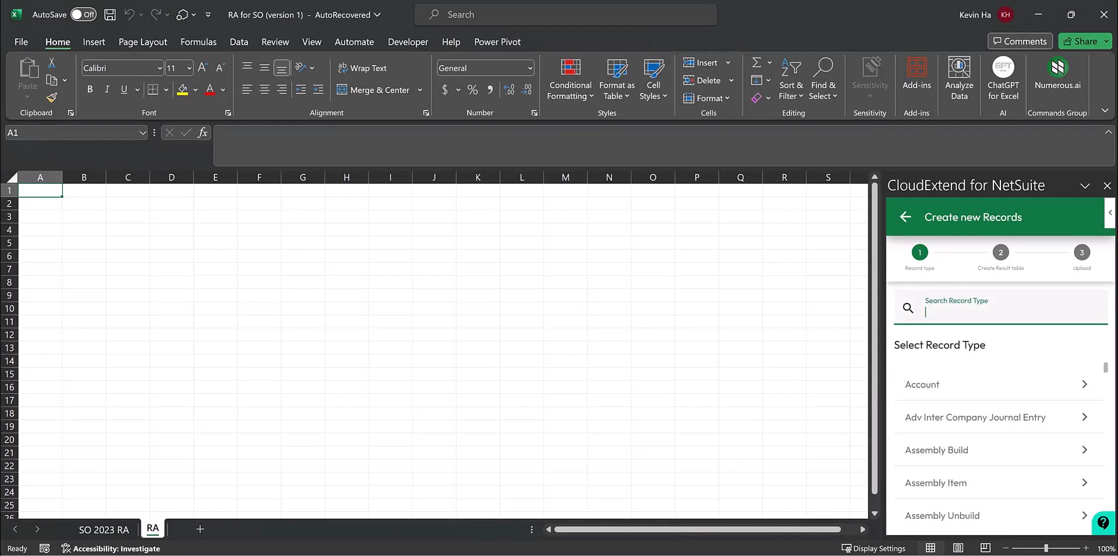
pyautogui.write('Return')
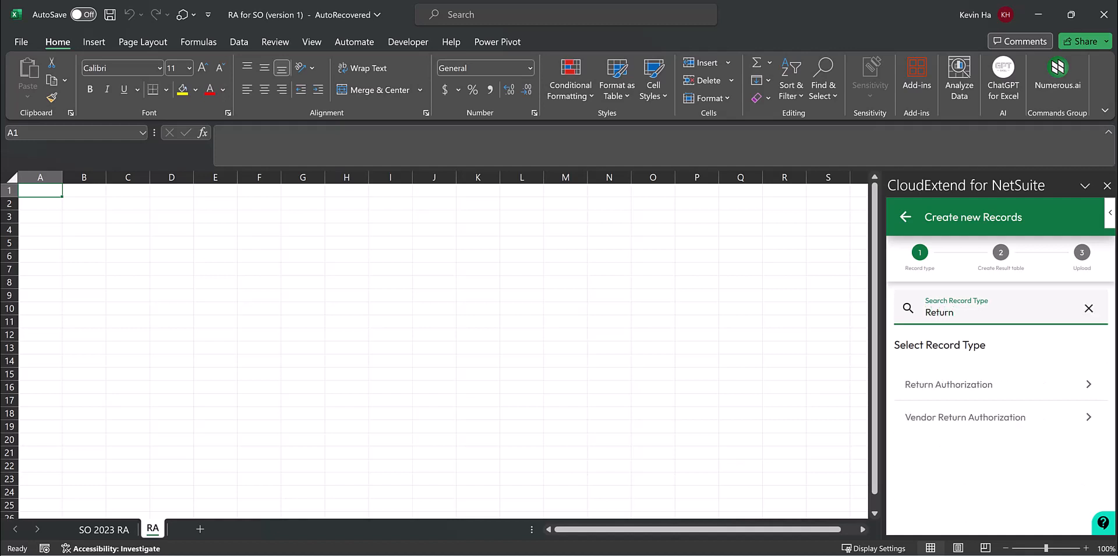
pyautogui.click(989, 385)
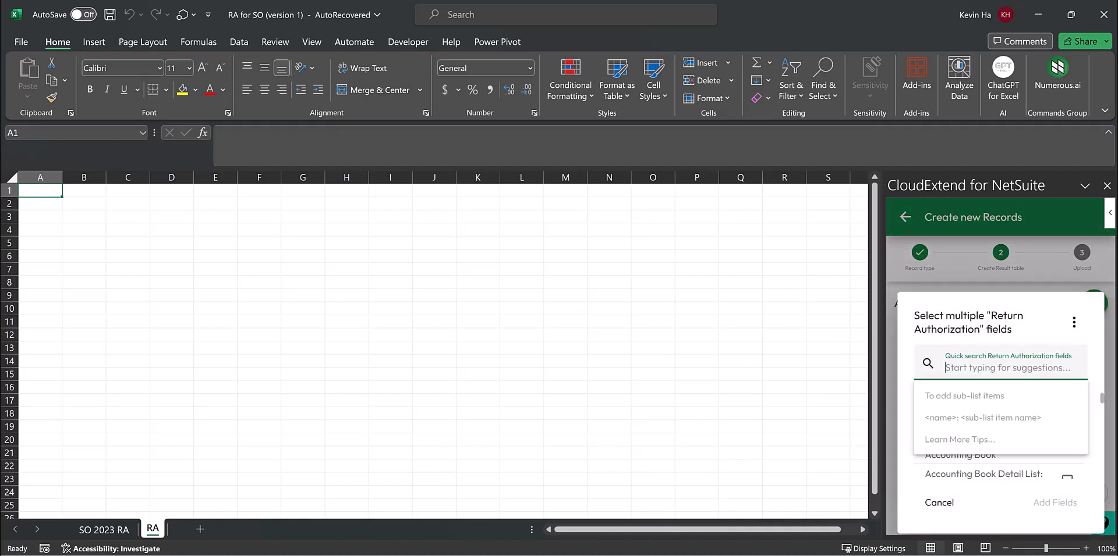
# Find and select the Created From and Item List: Item fields and add them to the Return Authorization fields
pyautogui.write('C')
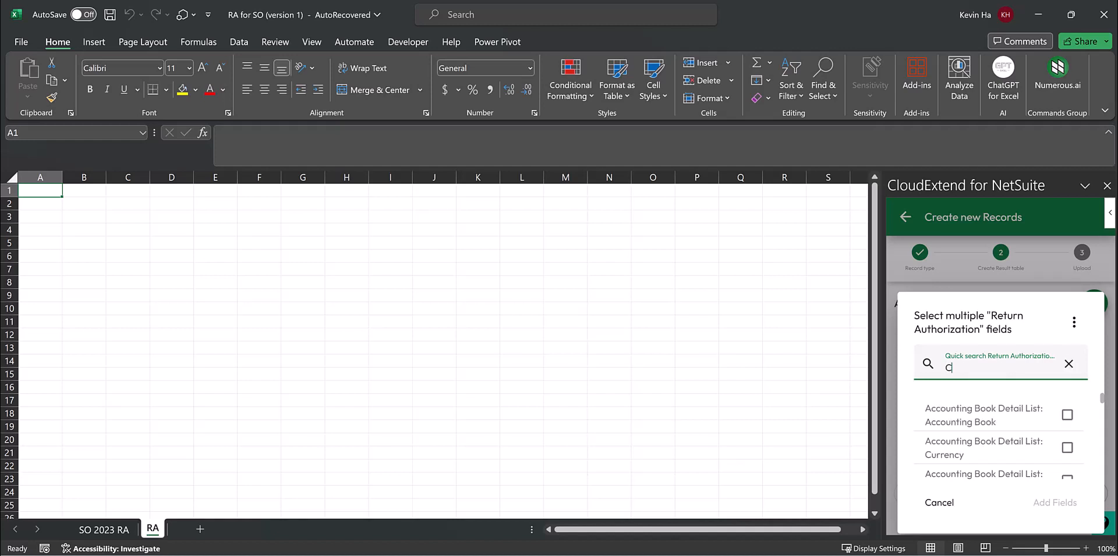
pyautogui.write('reated fro')
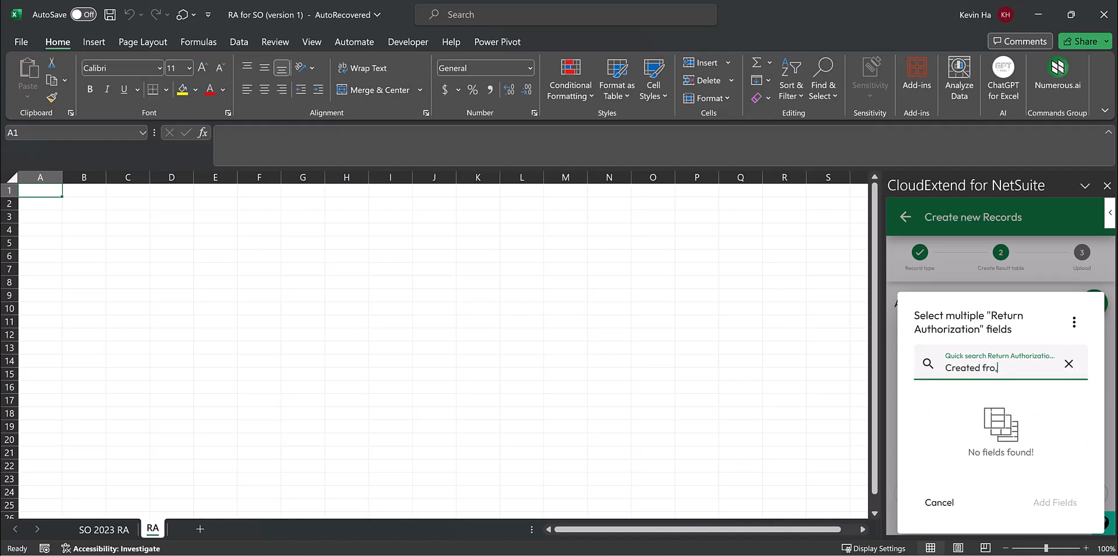
pyautogui.write('m')
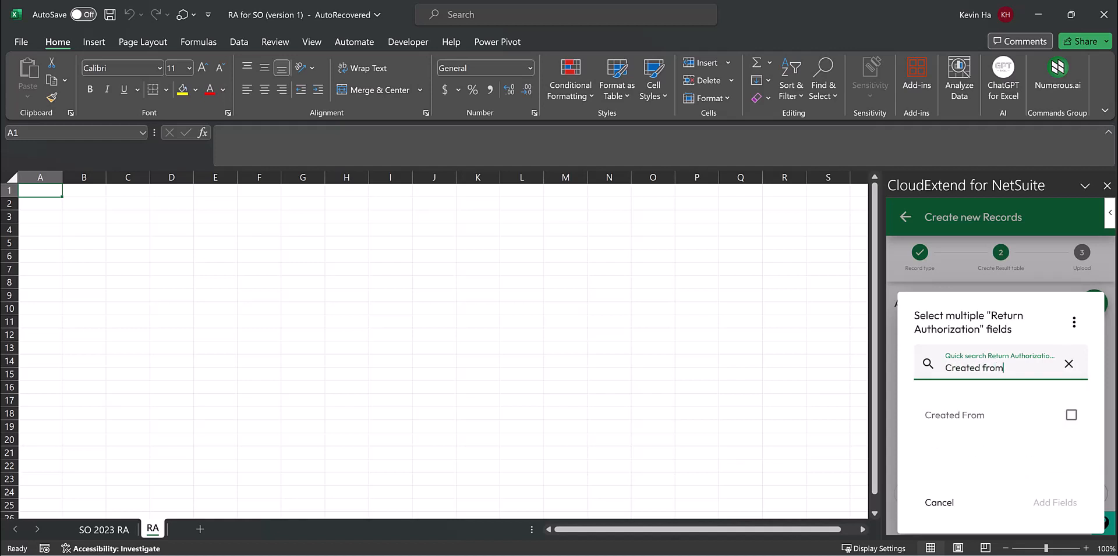
pyautogui.click(1071, 415)
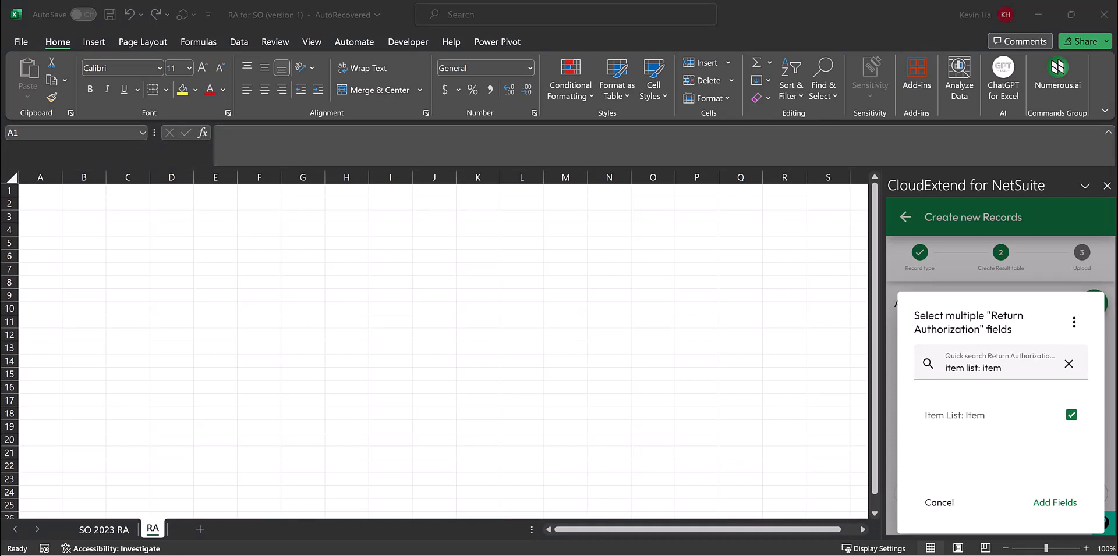
pyautogui.click(1058, 502)
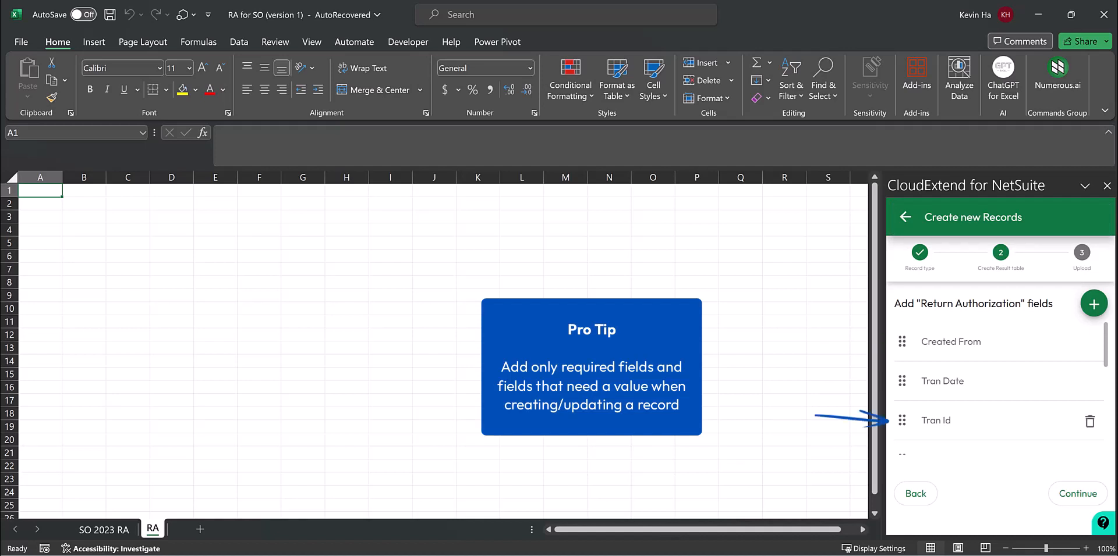
# Review the Return Authorization field list and generate the entry table on the RA sheet, agreeing to clear its content
pyautogui.scroll(-1, 999, 411)
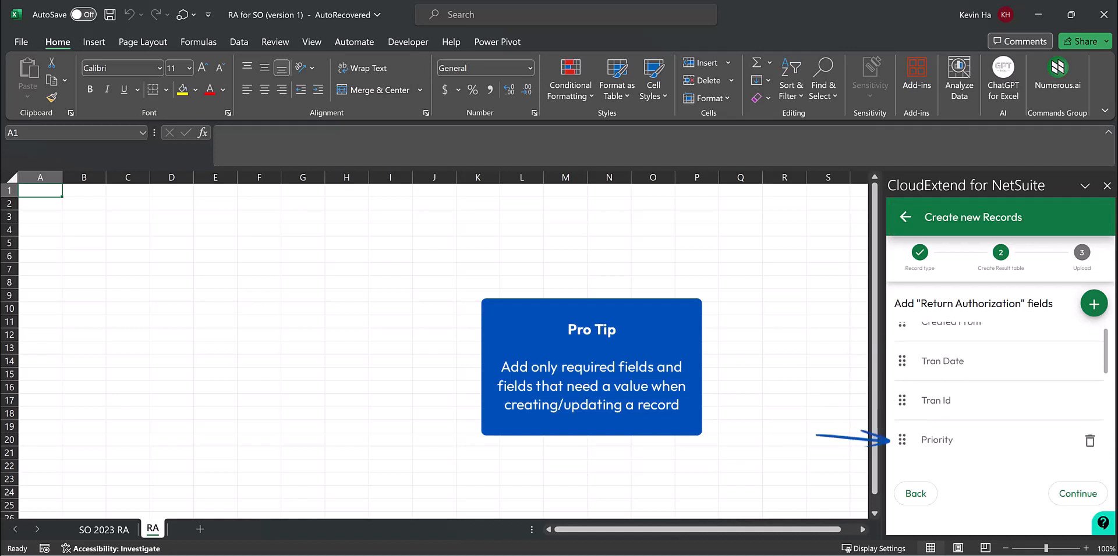
pyautogui.scroll(-2, 999, 410)
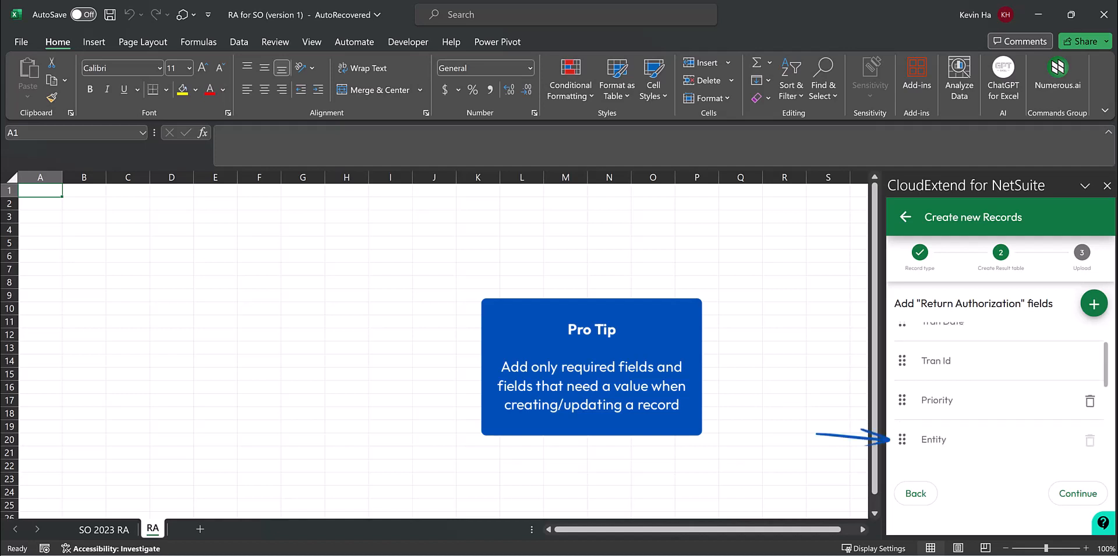
pyautogui.scroll(-2, 999, 387)
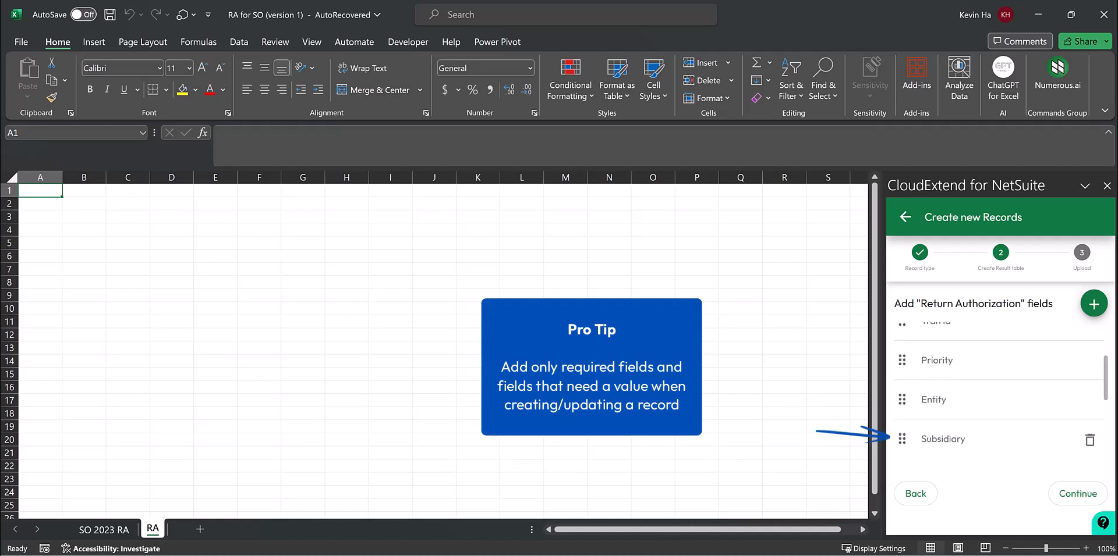
pyautogui.scroll(-2, 999, 387)
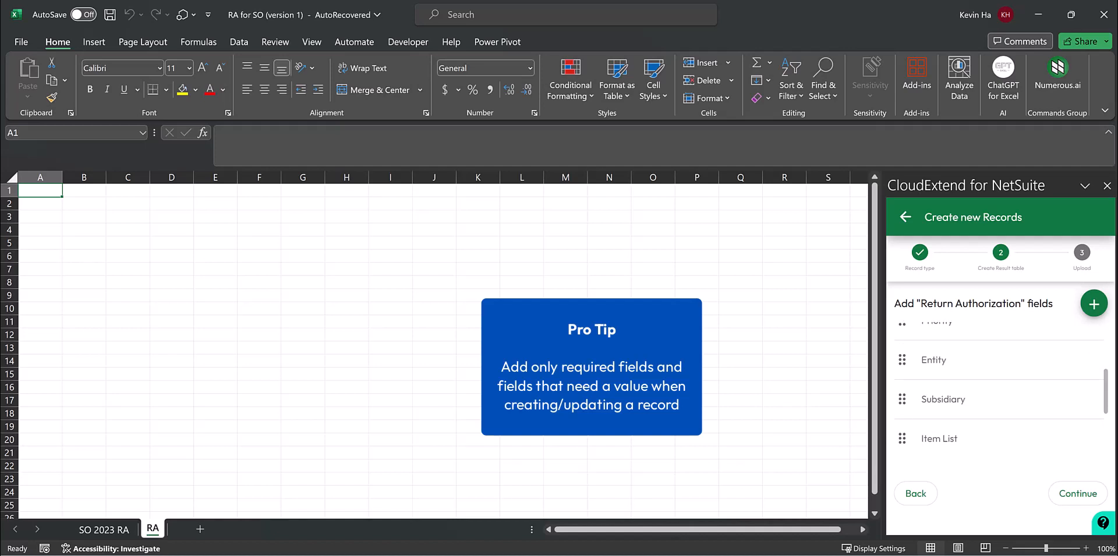
pyautogui.scroll(-3, 999, 384)
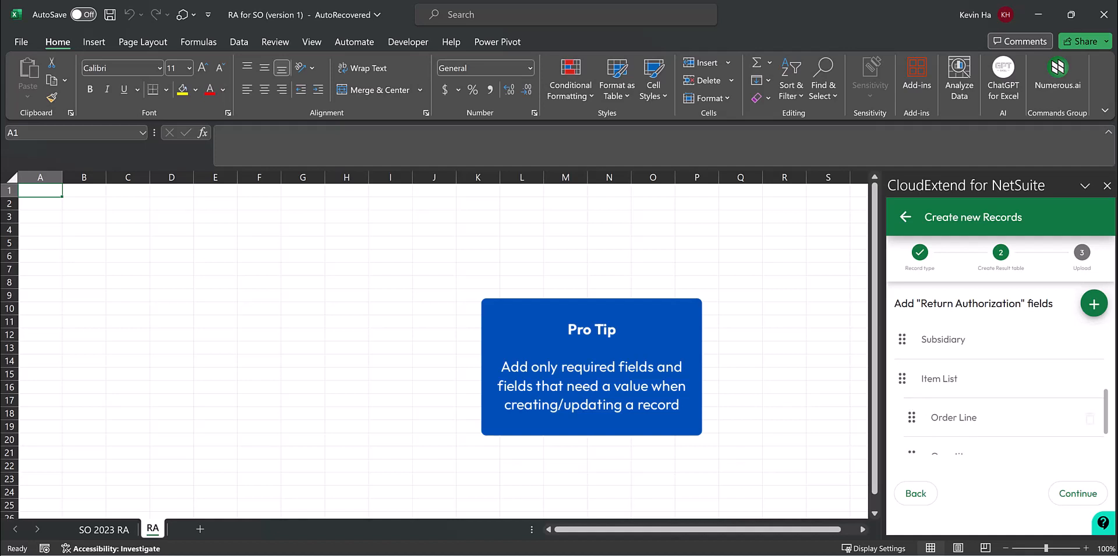
pyautogui.scroll(-3, 999, 387)
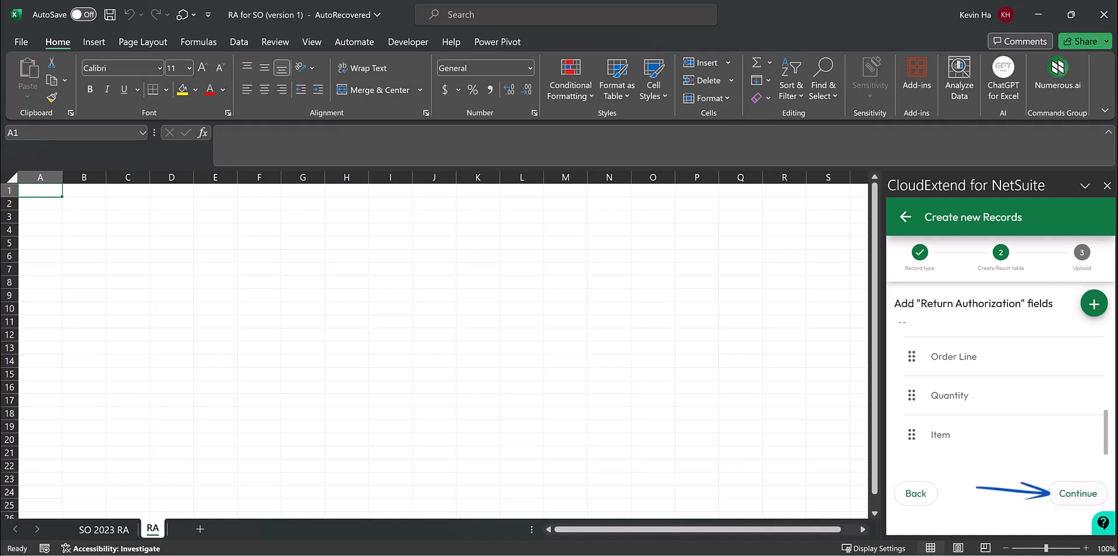
pyautogui.click(1076, 491)
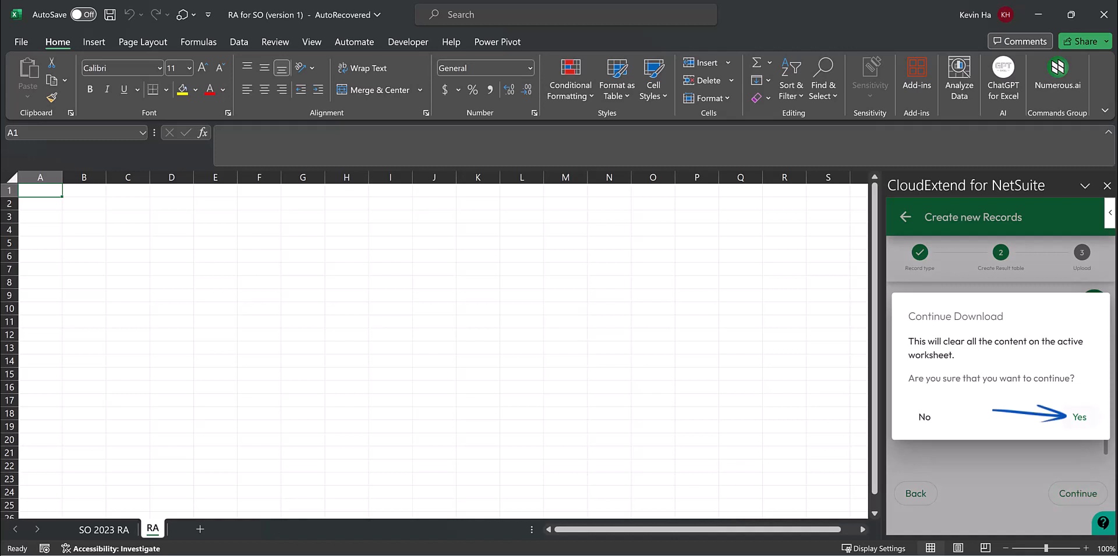
pyautogui.click(1078, 417)
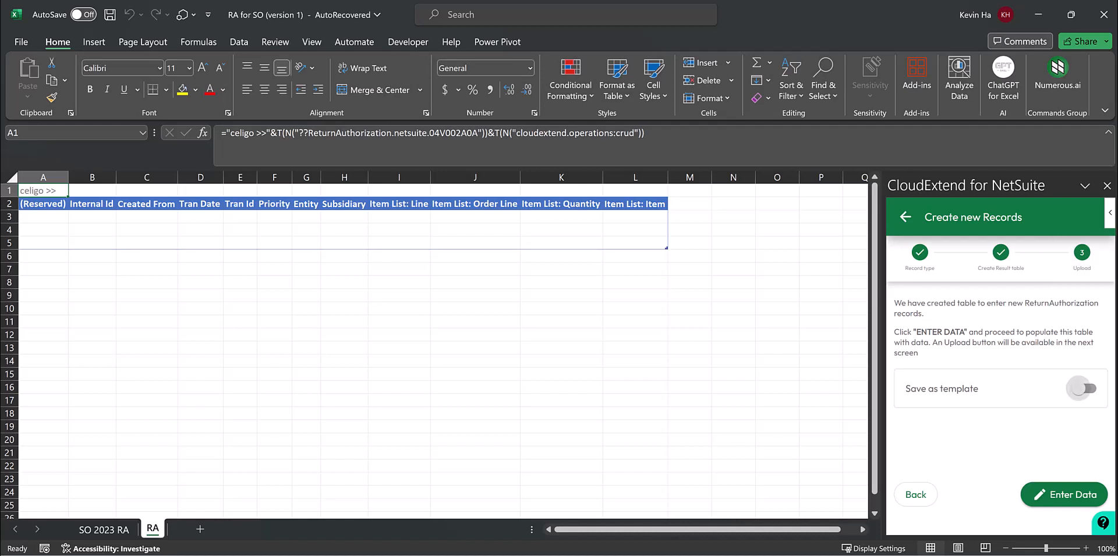
# Save the Return Authorization table layout as a template without sharing it and proceed to data entry
pyautogui.click(1082, 389)
pyautogui.scroll(-1, 1083, 388)
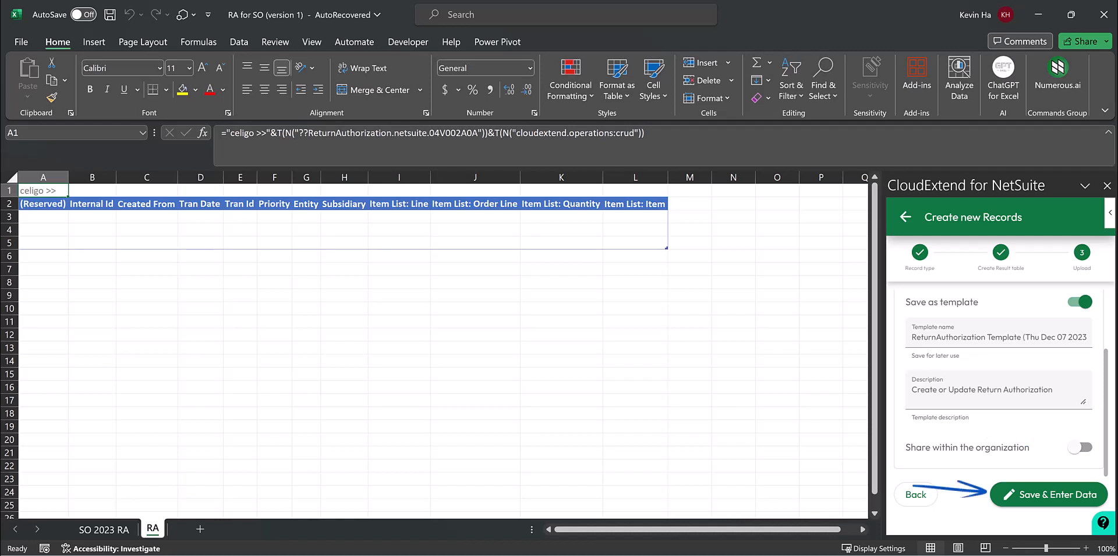
pyautogui.click(1048, 495)
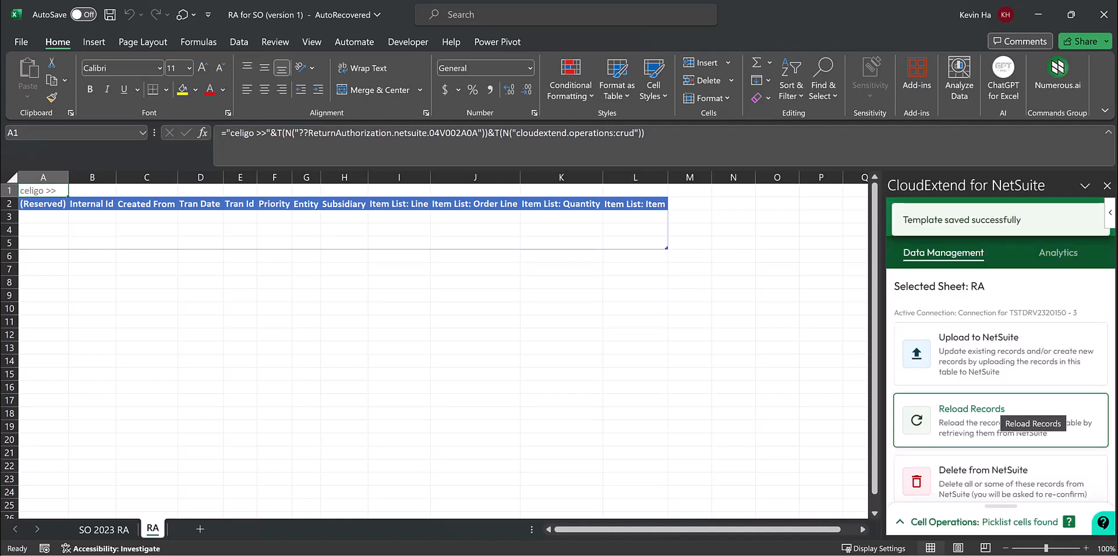
pyautogui.click(1000, 355)
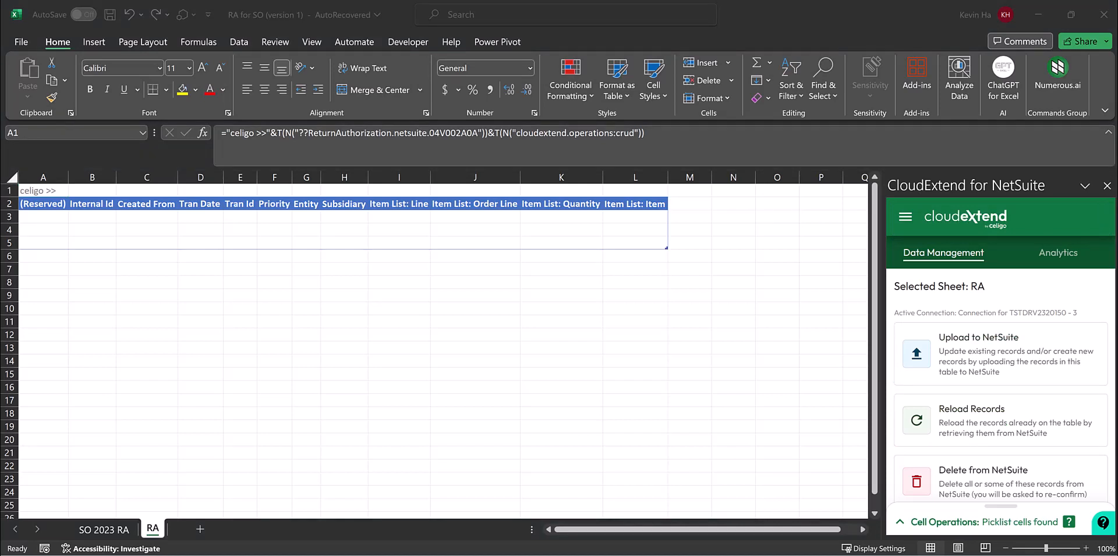
# Highlight the header-level columns Created From through Subsidiary and the Item List line columns to review the table structure
pyautogui.moveTo(145, 204); pyautogui.dragTo(349, 243)
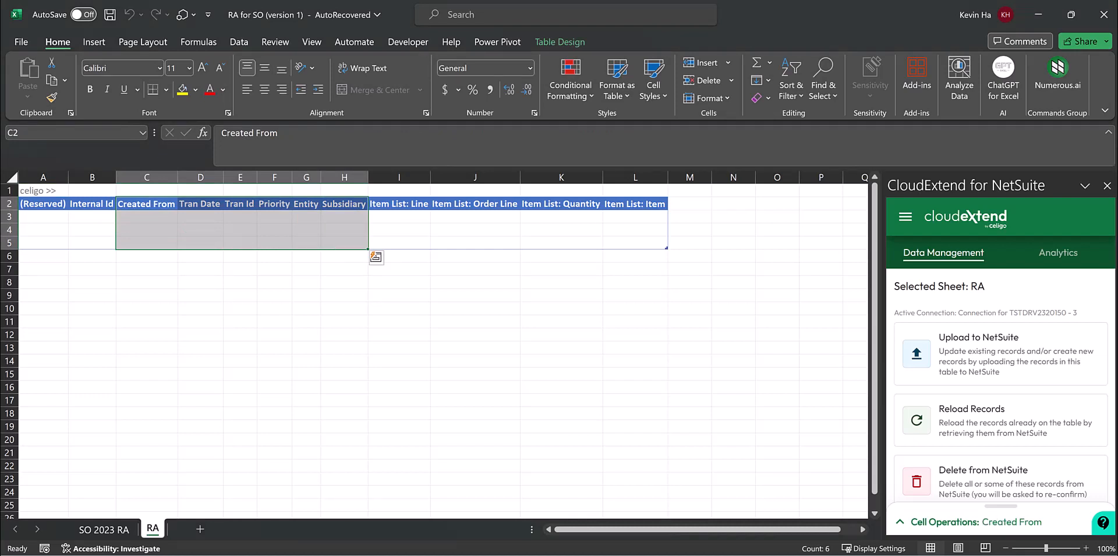
pyautogui.moveTo(399, 204); pyautogui.dragTo(634, 243)
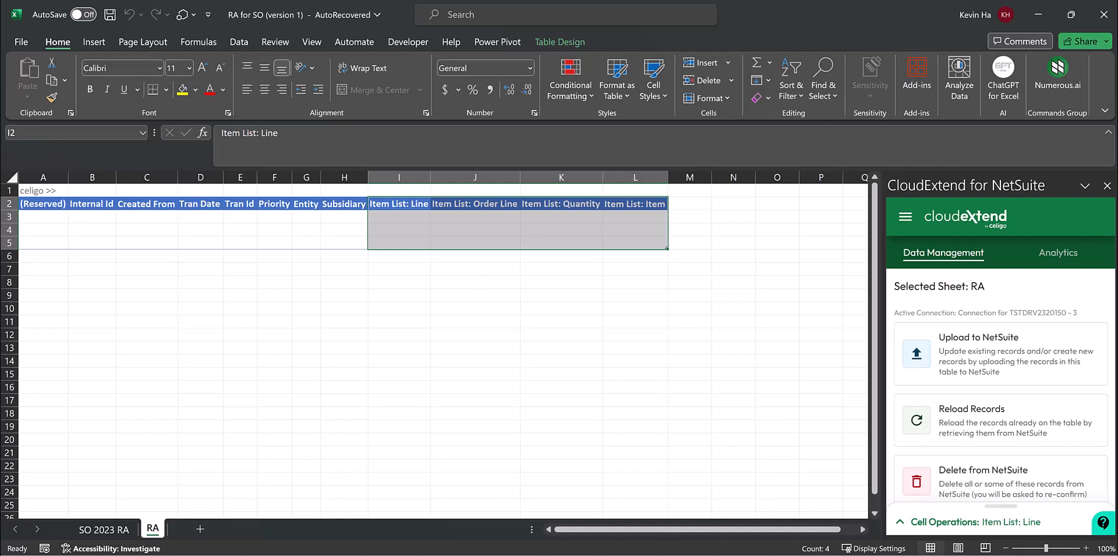
# Examine how the Created From value repeats for every line of the first sales order and where the next order begins
pyautogui.click(147, 217)
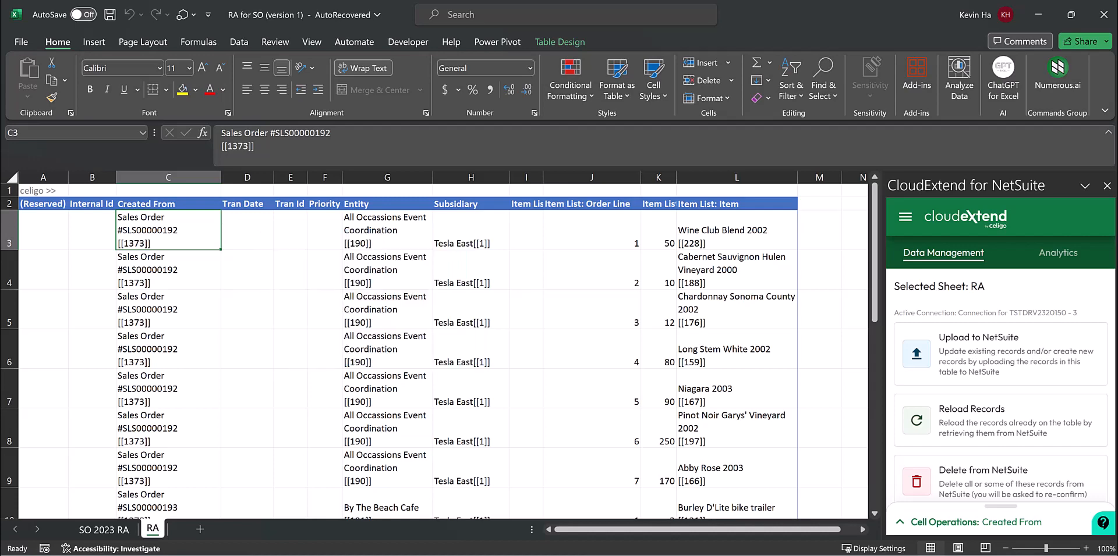
pyautogui.hotkey('shift', 'Down')
pyautogui.hotkey('shift', 'Down')
pyautogui.hotkey('shift', 'Down')
pyautogui.hotkey('shift', 'Down')
pyautogui.hotkey('shift', 'Down')
pyautogui.hotkey('shift', 'Down')
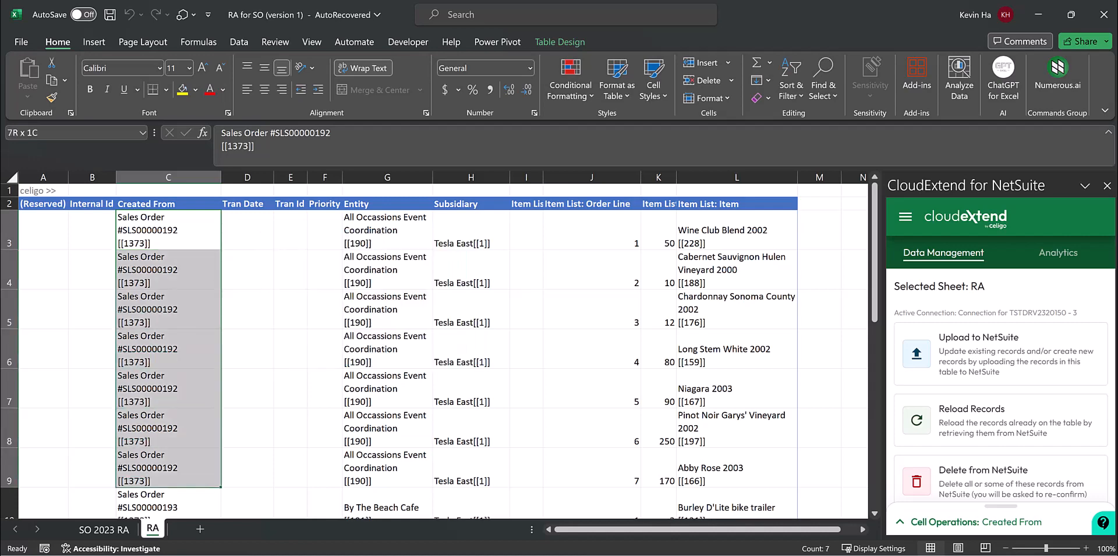
pyautogui.scroll(-2, 408, 349)
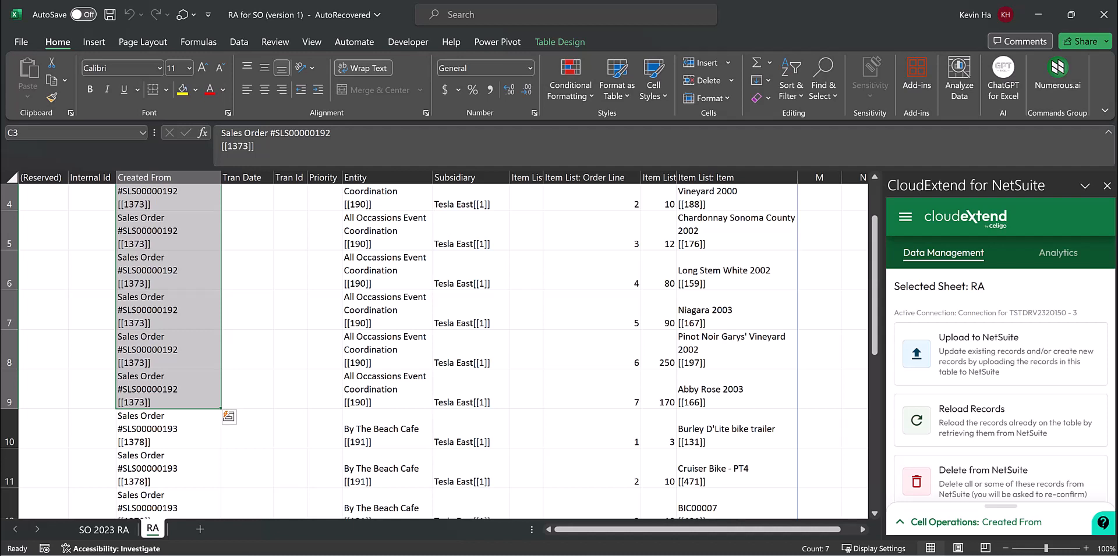
pyautogui.click(169, 429)
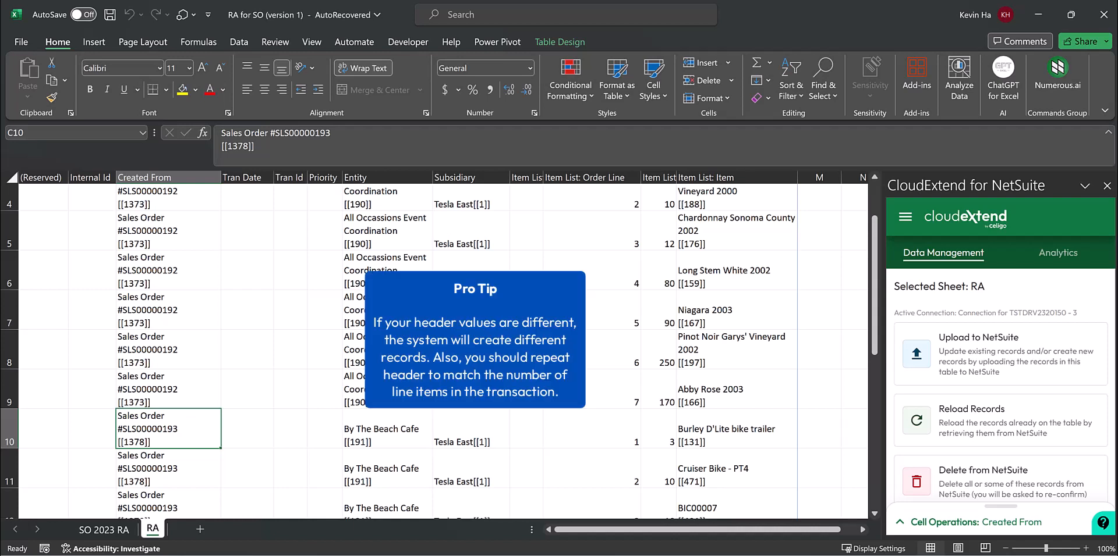
# Check the Entity and Subsidiary values on the rows of the first sales order
pyautogui.scroll(1, 408, 349)
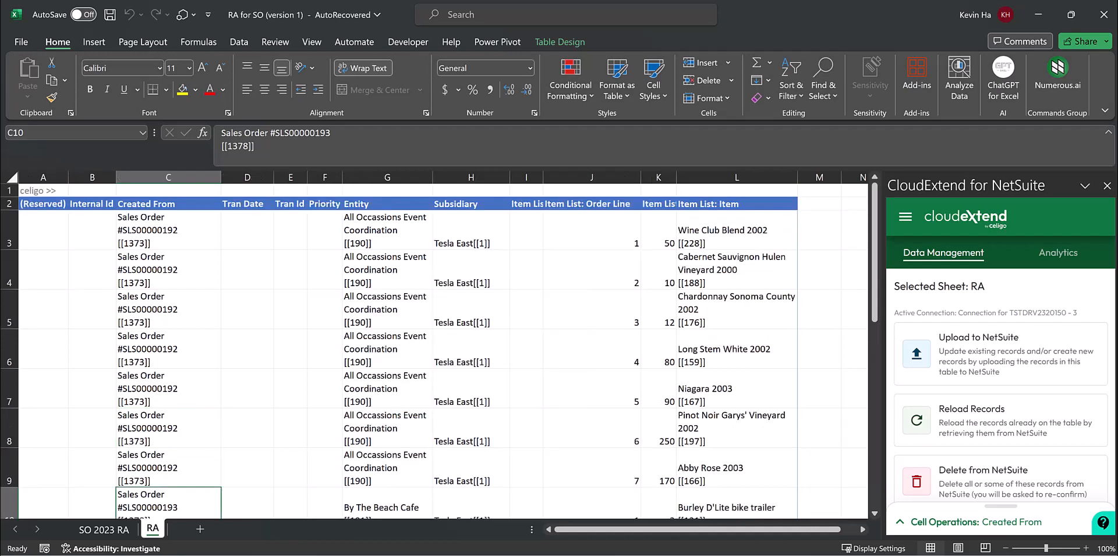
pyautogui.moveTo(388, 230); pyautogui.dragTo(387, 474)
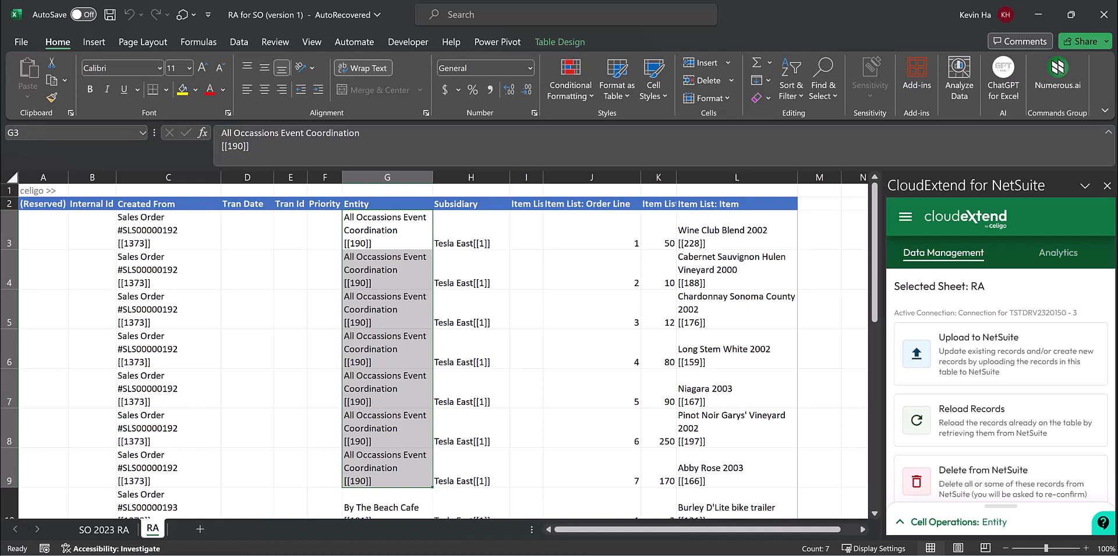
pyautogui.click(471, 230)
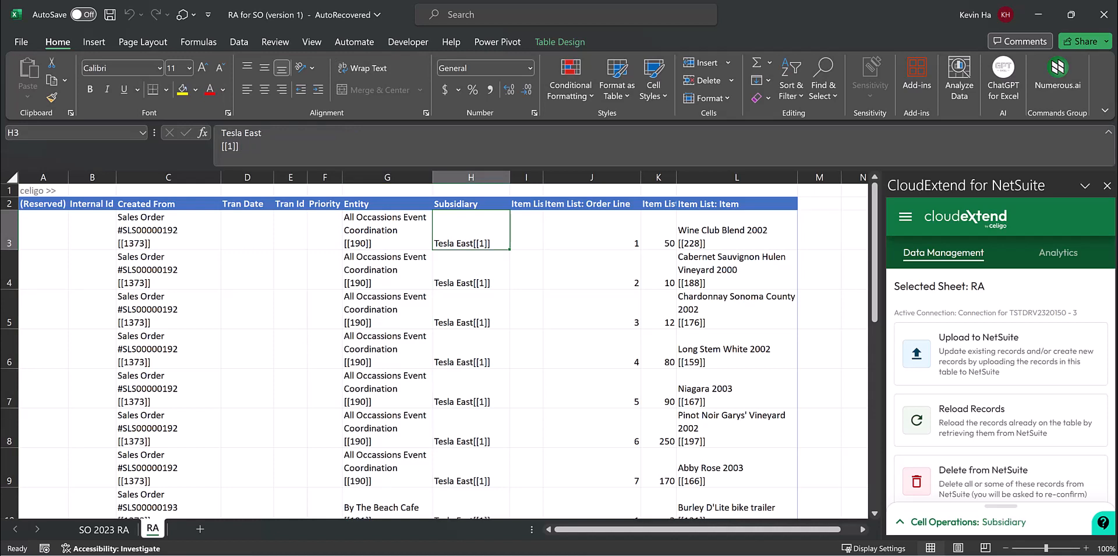
# Compare the Item List: Order Line values with the Line ID column on the SO 2023 RA sheet and return to RA
pyautogui.click(591, 230)
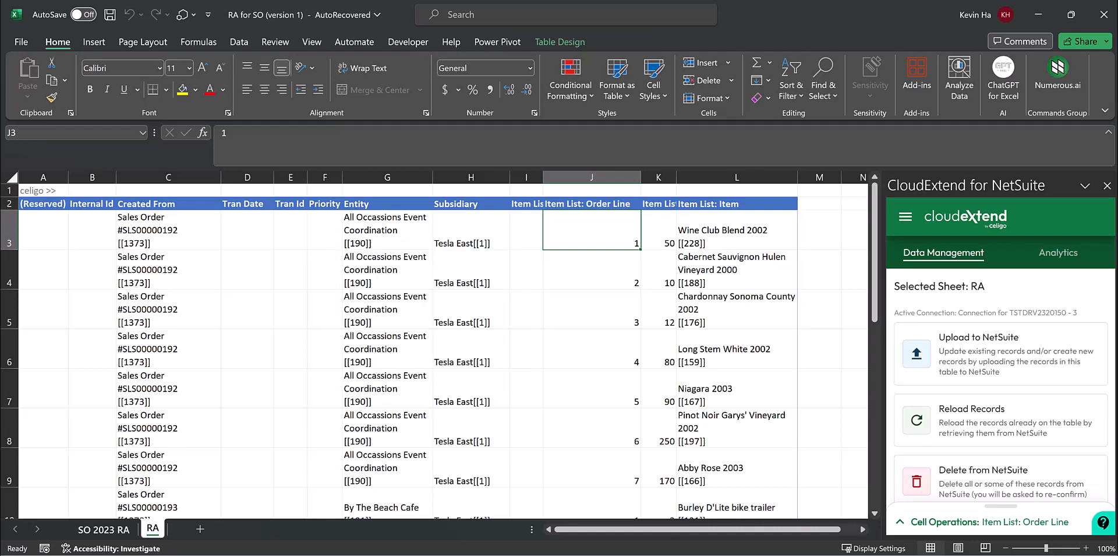
pyautogui.click(103, 530)
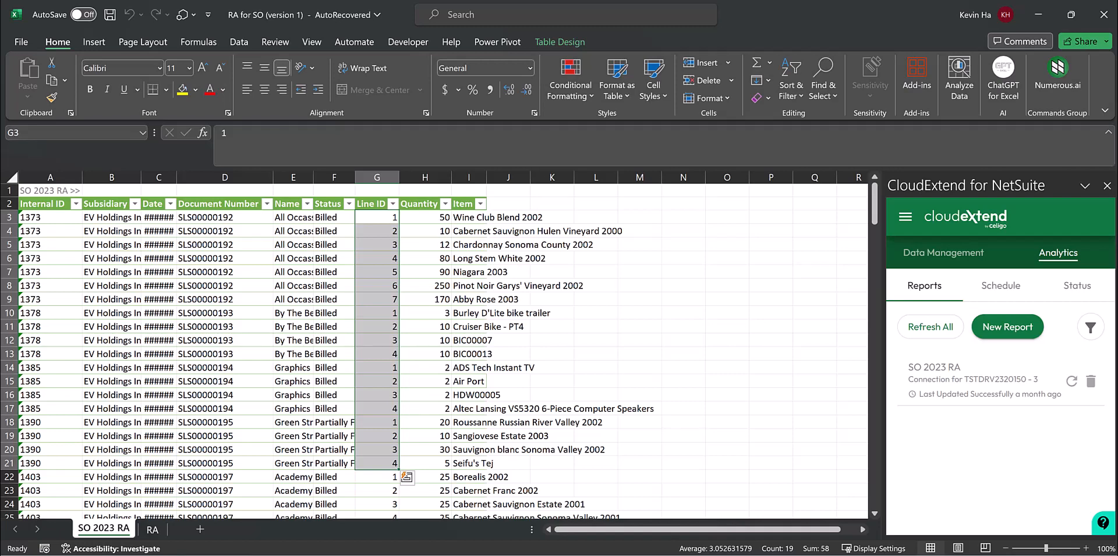
pyautogui.click(152, 530)
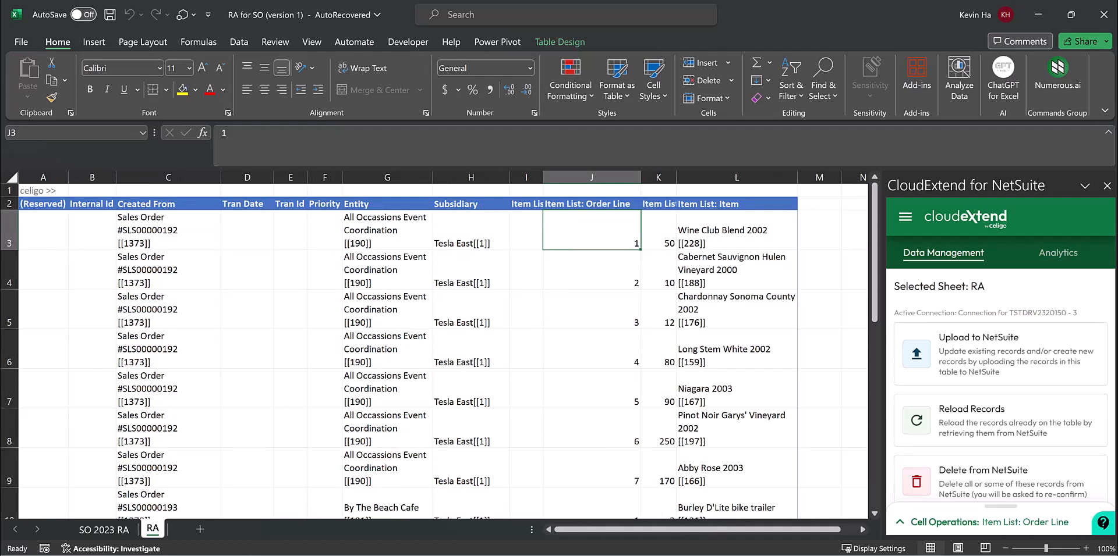
# Widen the Item List: Quantity column and upload all records in the RA table to NetSuite
pyautogui.moveTo(676, 177); pyautogui.dragTo(705, 177)
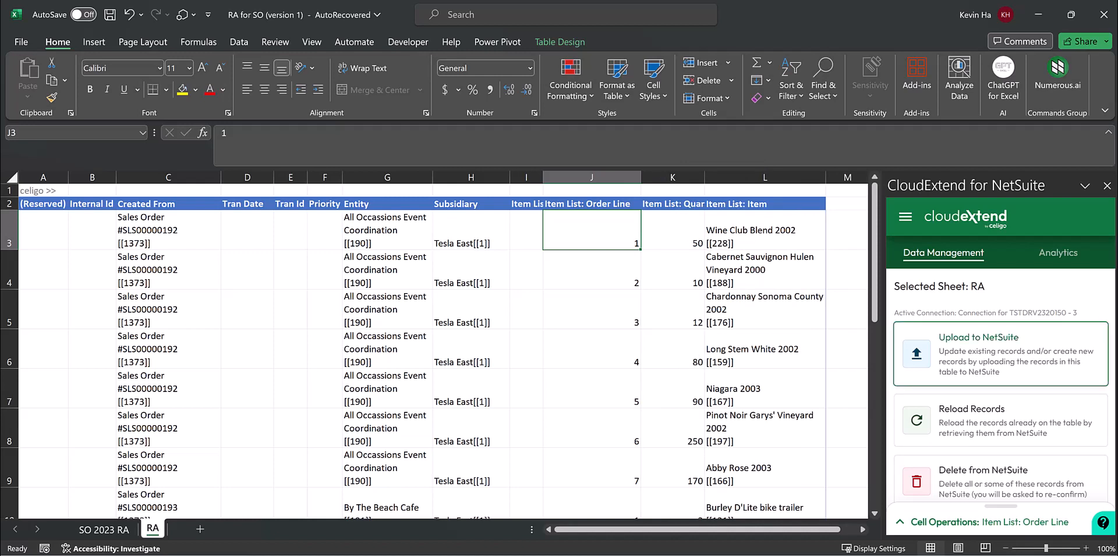
pyautogui.click(1000, 353)
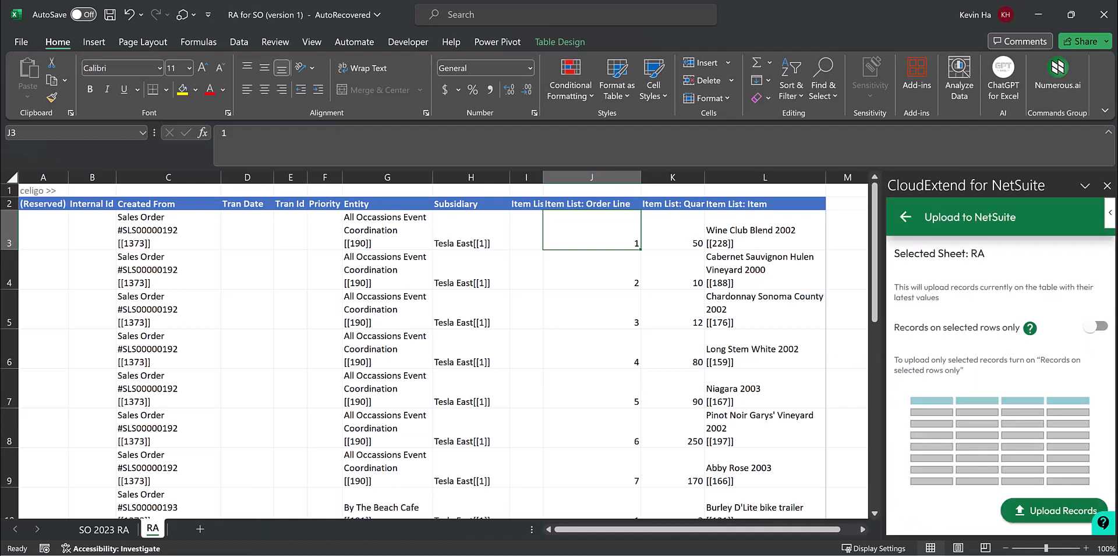
pyautogui.click(1054, 511)
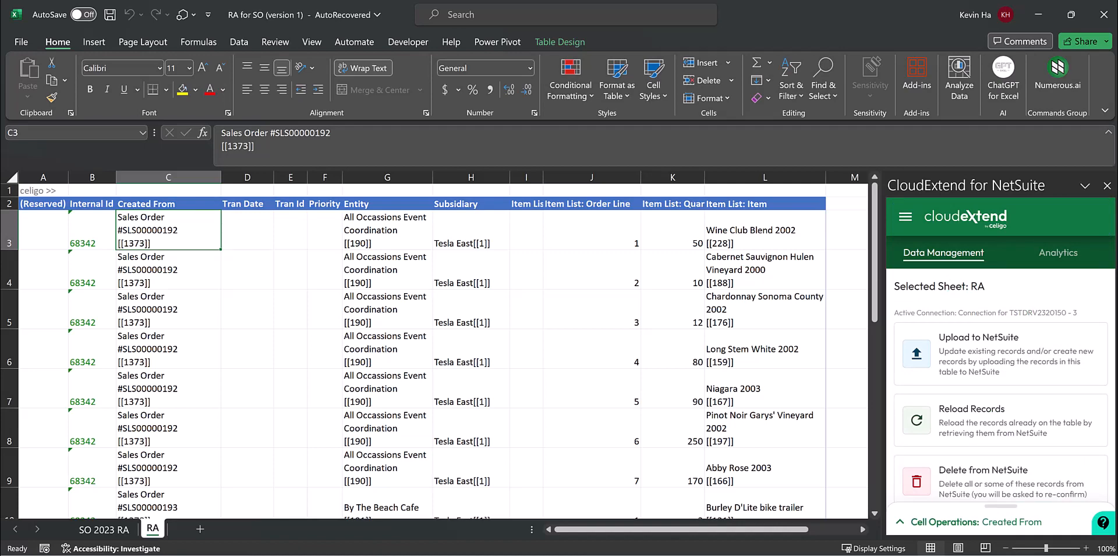
# Review the Internal Id values returned for all uploaded rows of the RA table
pyautogui.scroll(-4, 443, 349)
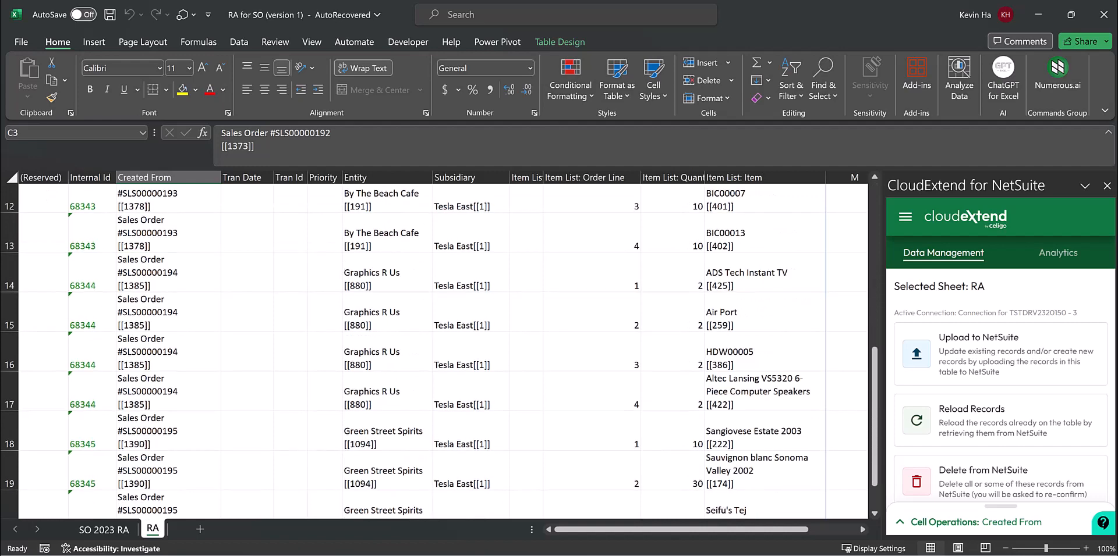
pyautogui.scroll(-2, 442, 349)
pyautogui.scroll(6, 443, 349)
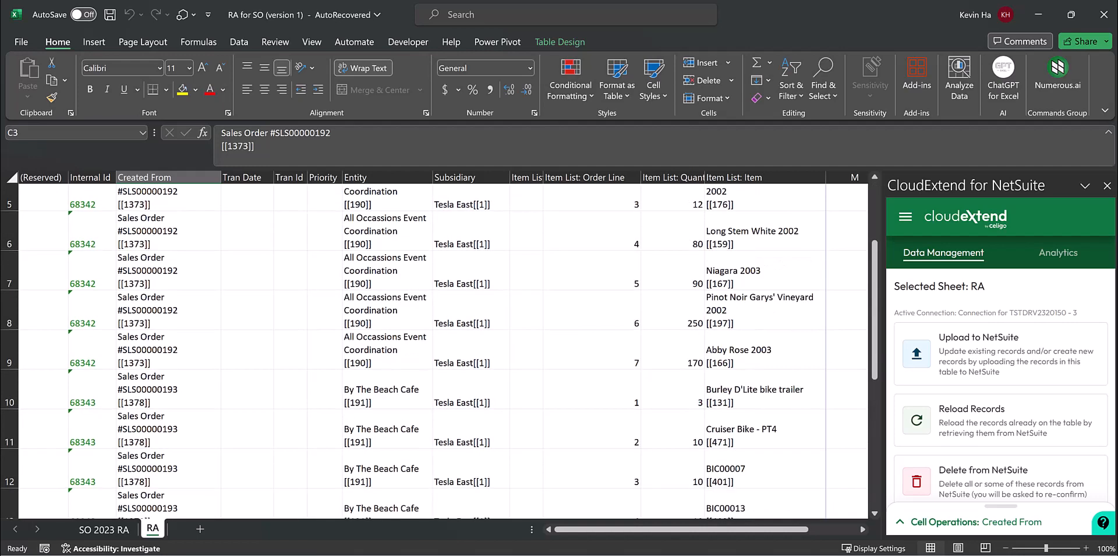
pyautogui.click(92, 230)
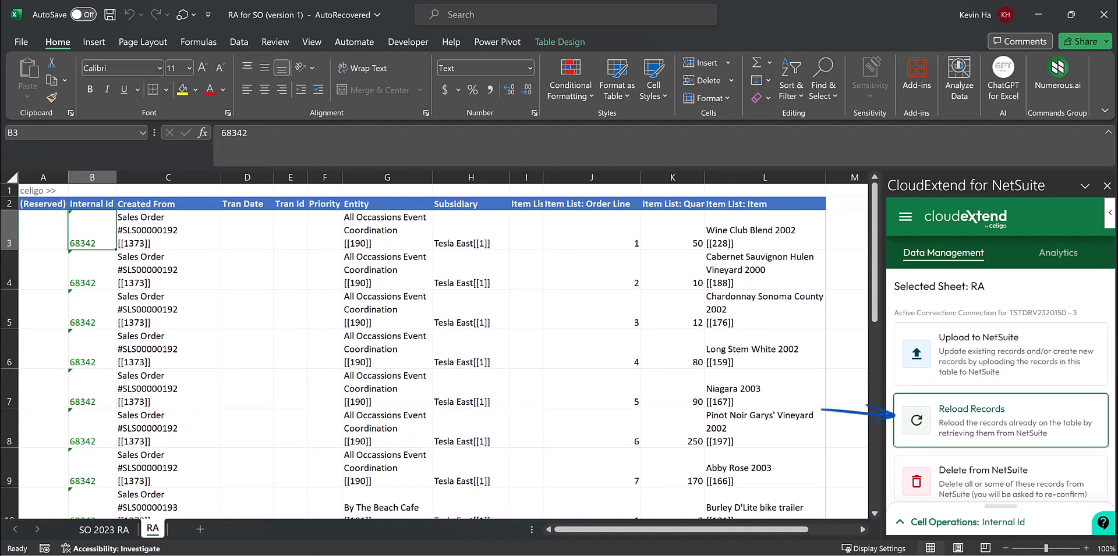
# Reload all records in the RA table with their latest values from NetSuite
pyautogui.click(955, 419)
pyautogui.scroll(-1, 999, 384)
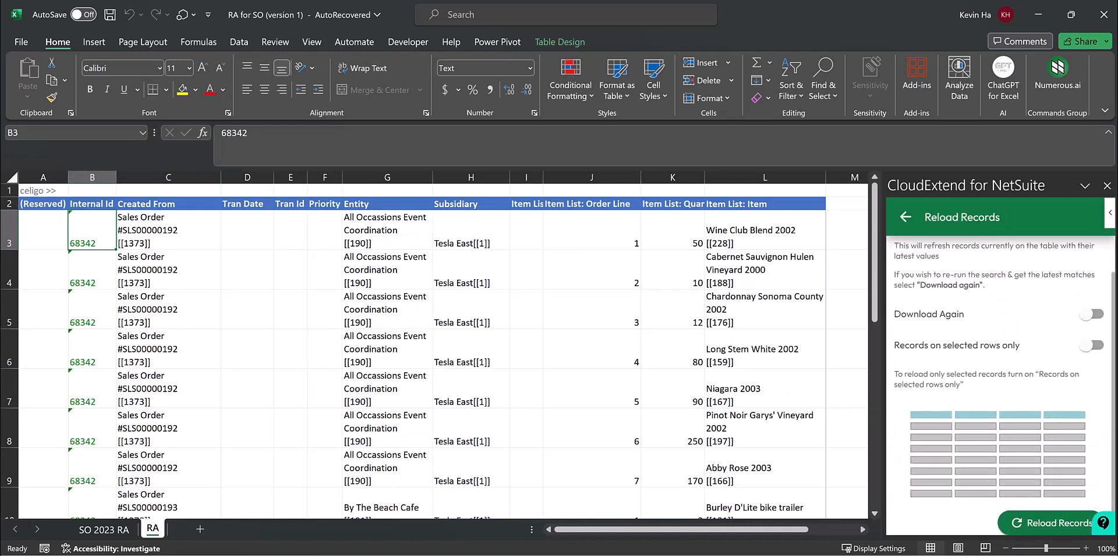
pyautogui.click(1048, 523)
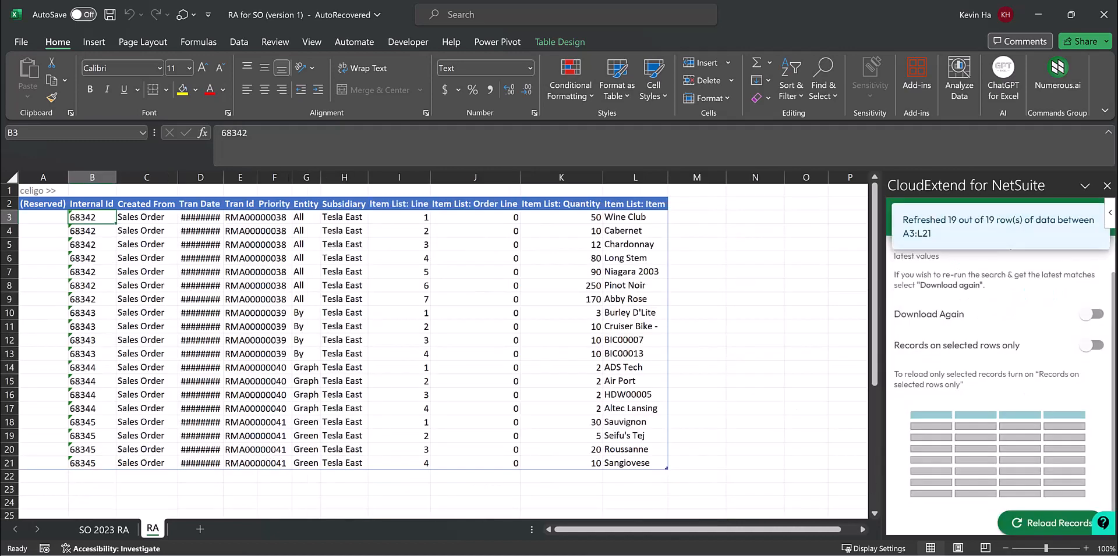
# Copy the first row's Tran Id, switch to NetSuite in the browser, and find and open that return authorization
pyautogui.click(240, 217)
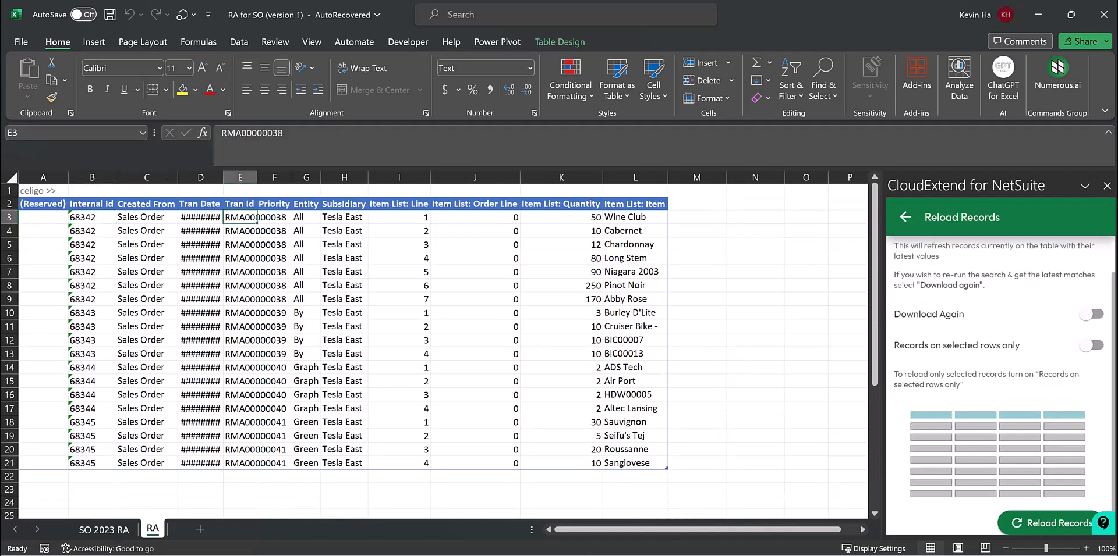
pyautogui.hotkey('ctrl', 'c')
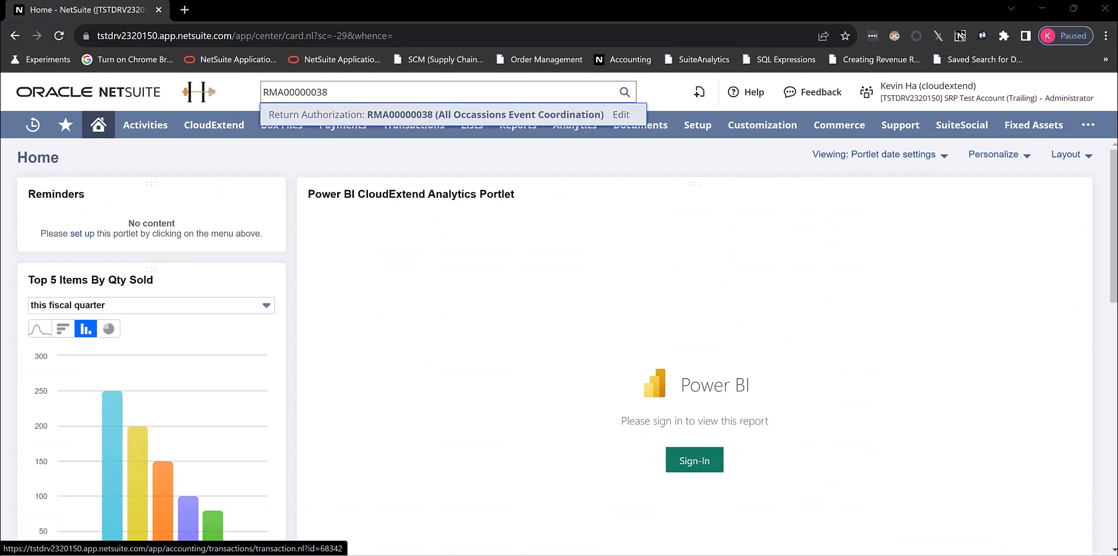
pyautogui.click(484, 116)
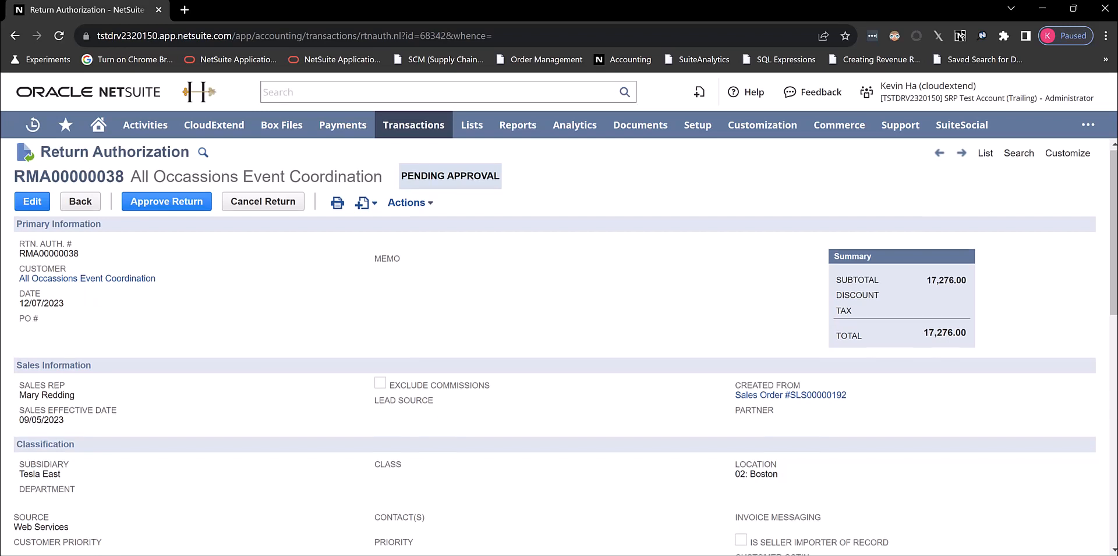
# Check the return authorization's Created From link and item lines, and view its System Information notes
pyautogui.scroll(-2, 559, 350)
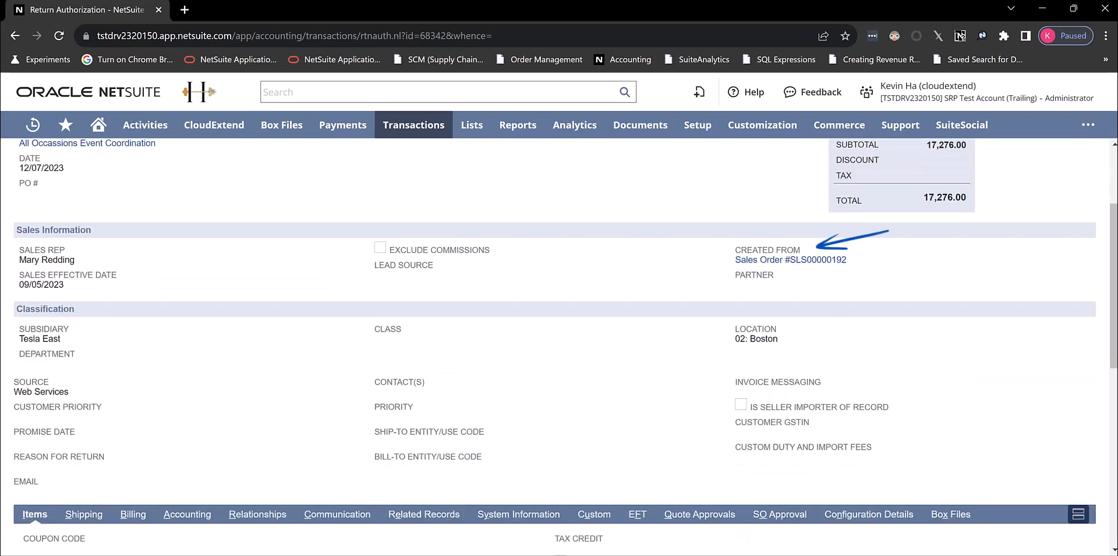
pyautogui.moveTo(809, 261)
pyautogui.scroll(-6, 532, 349)
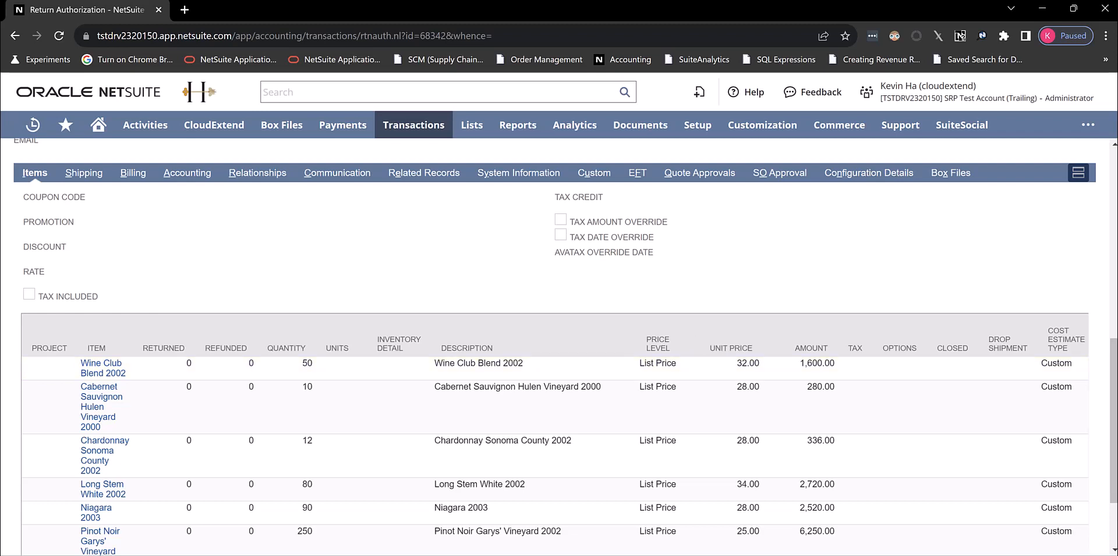
pyautogui.click(518, 173)
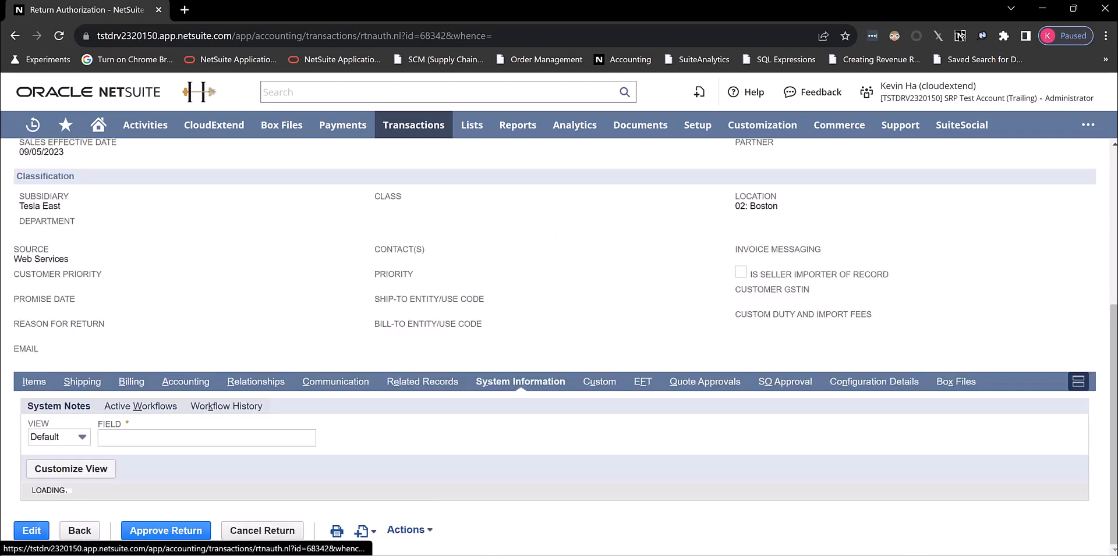